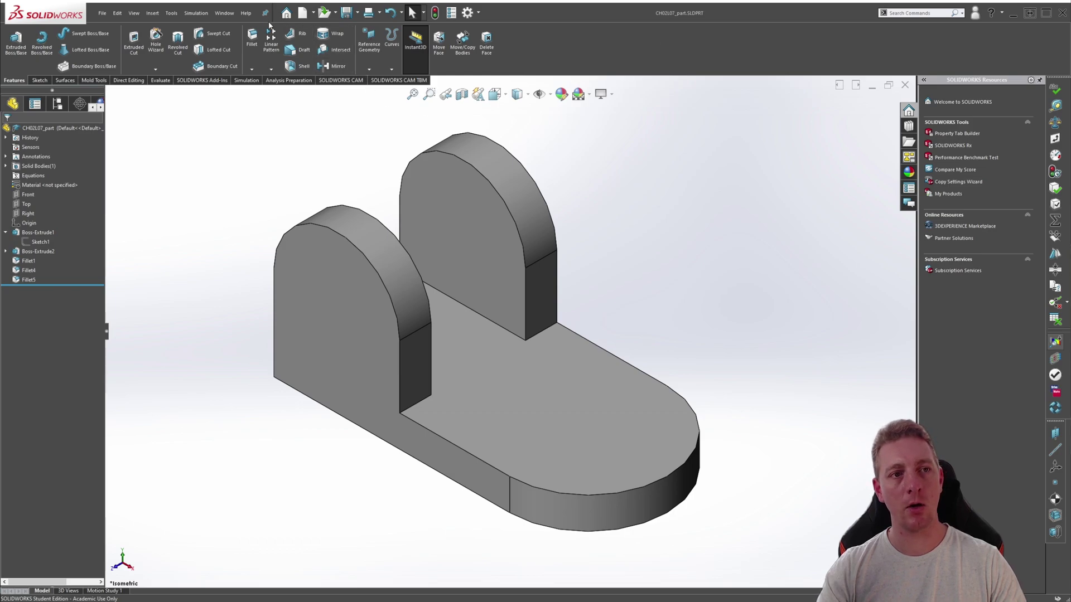
Browse the Insert menu, then start a Hole Wizard feature on the bracket
{"action": "left_click", "coordinate": [151, 13]}
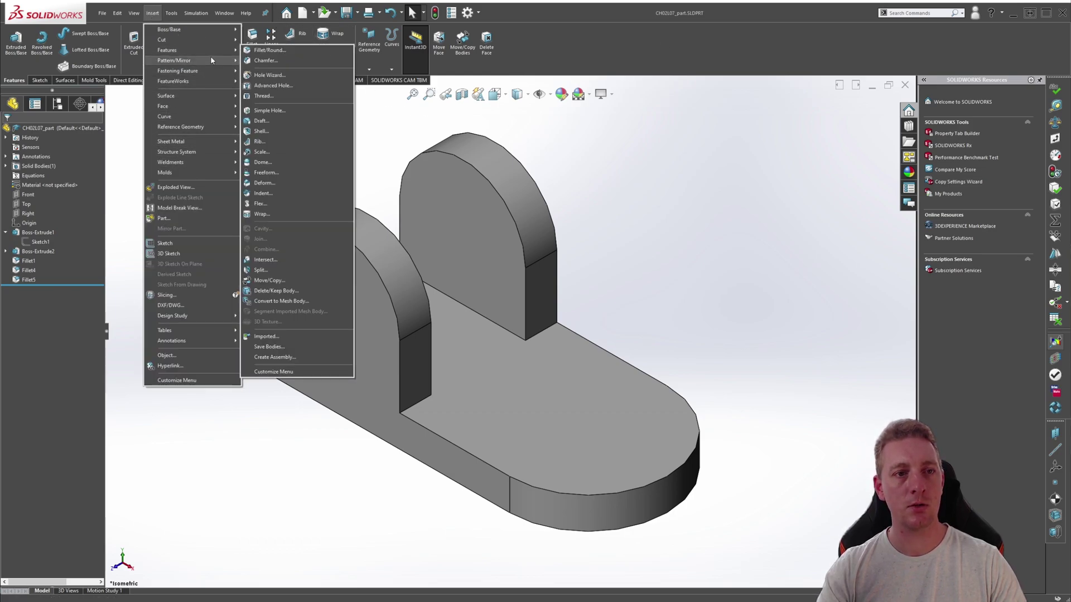
{"action": "key", "text": "Escape"}
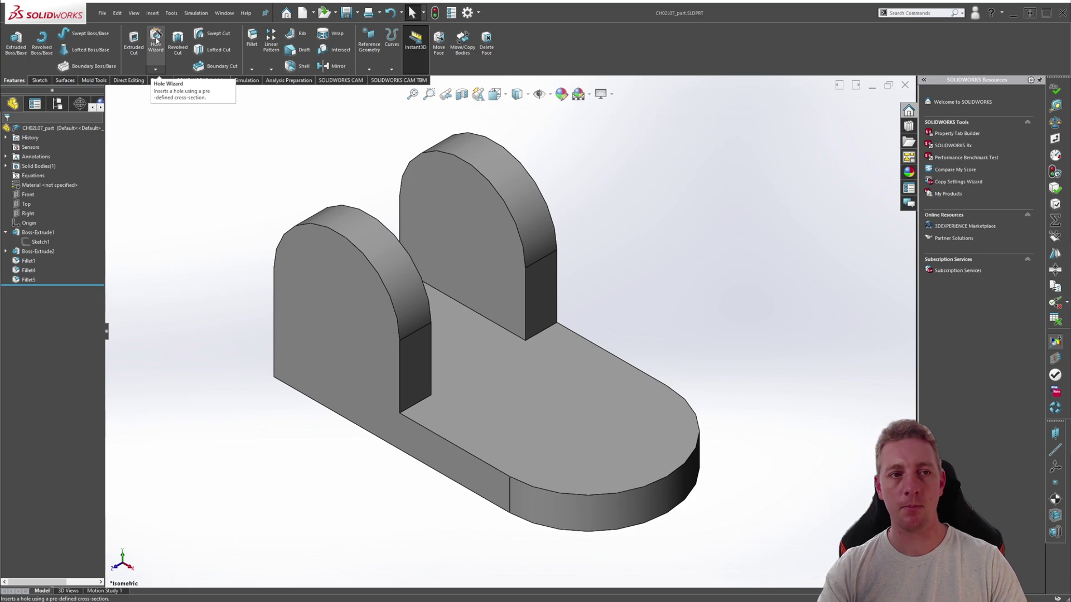
{"action": "left_click", "coordinate": [156, 39]}
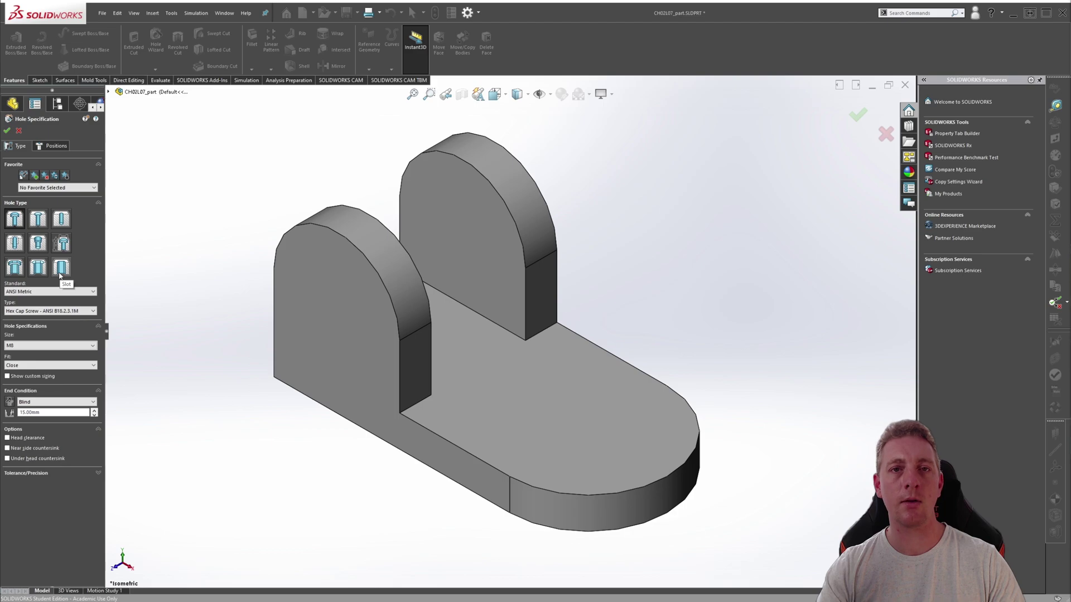
Specify an ANSI Metric counterbore for Hex Screw B18.6.7M, size M8, Through All, Normal fit
{"action": "left_click", "coordinate": [13, 220]}
{"action": "left_click", "coordinate": [22, 295]}
{"action": "left_click", "coordinate": [17, 303]}
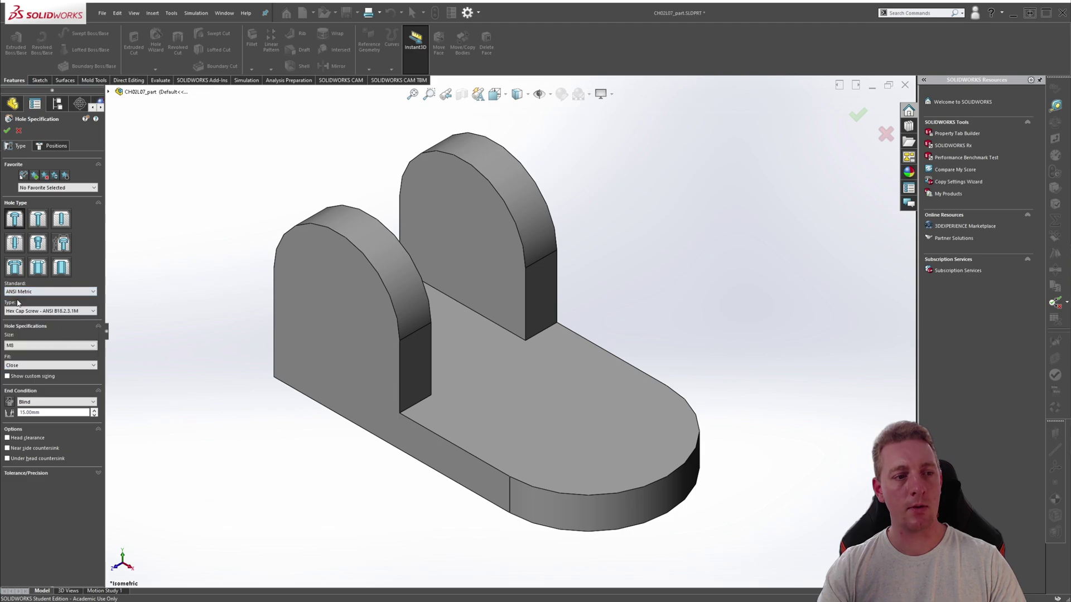
{"action": "left_click", "coordinate": [38, 311]}
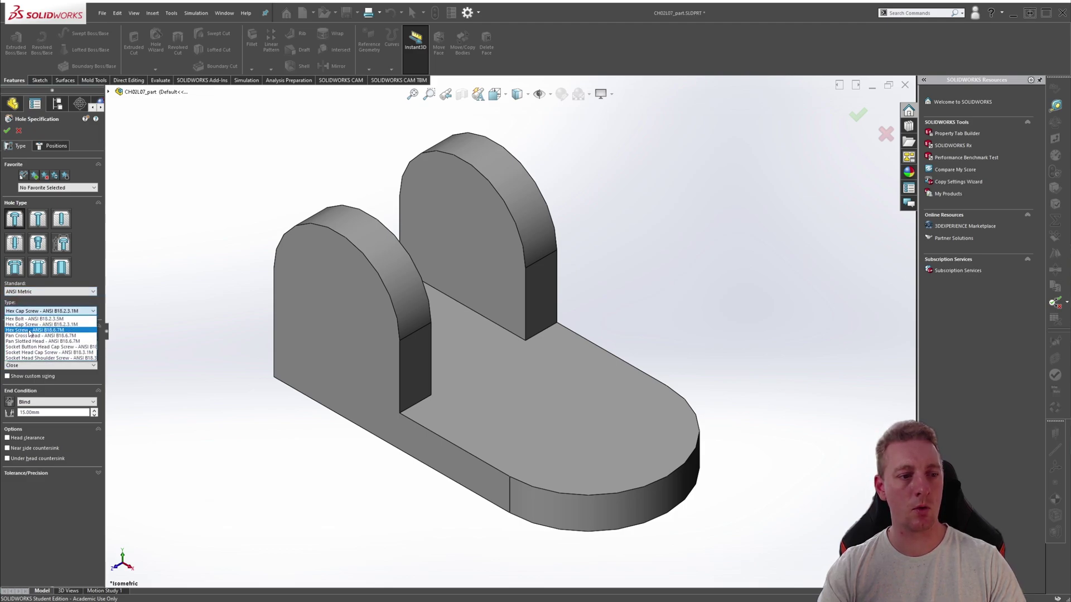
{"action": "left_click", "coordinate": [30, 330]}
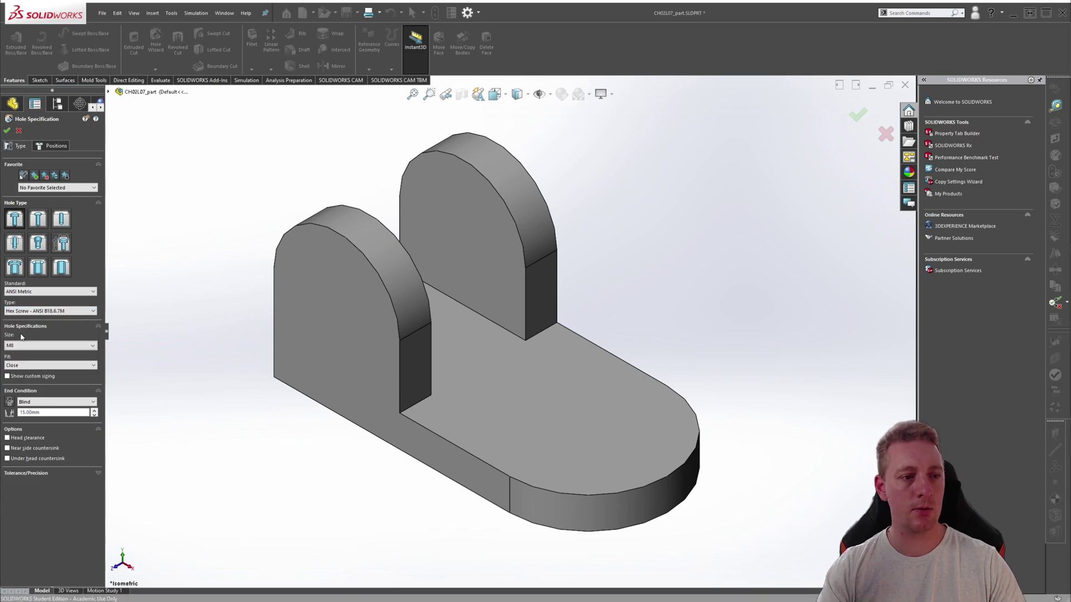
{"action": "left_click", "coordinate": [20, 345]}
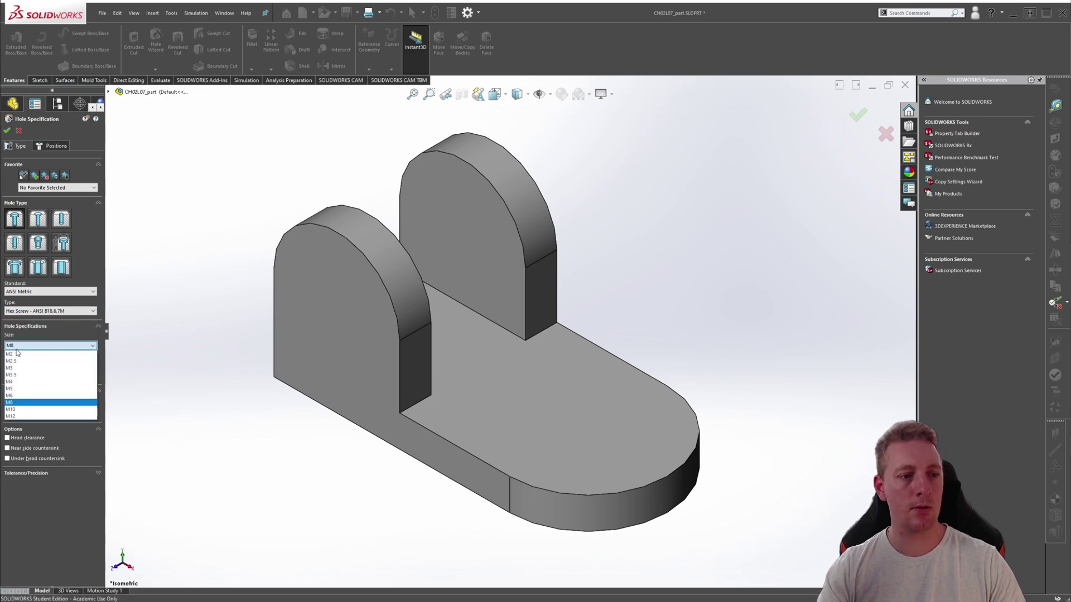
{"action": "left_click", "coordinate": [14, 403]}
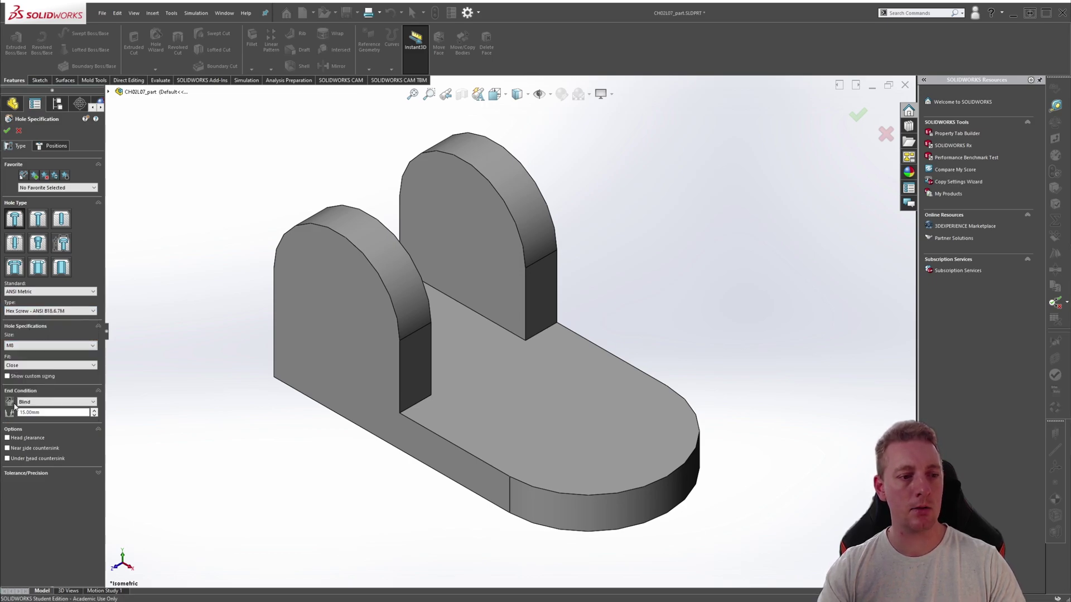
{"action": "left_click", "coordinate": [41, 402]}
{"action": "left_click", "coordinate": [39, 415]}
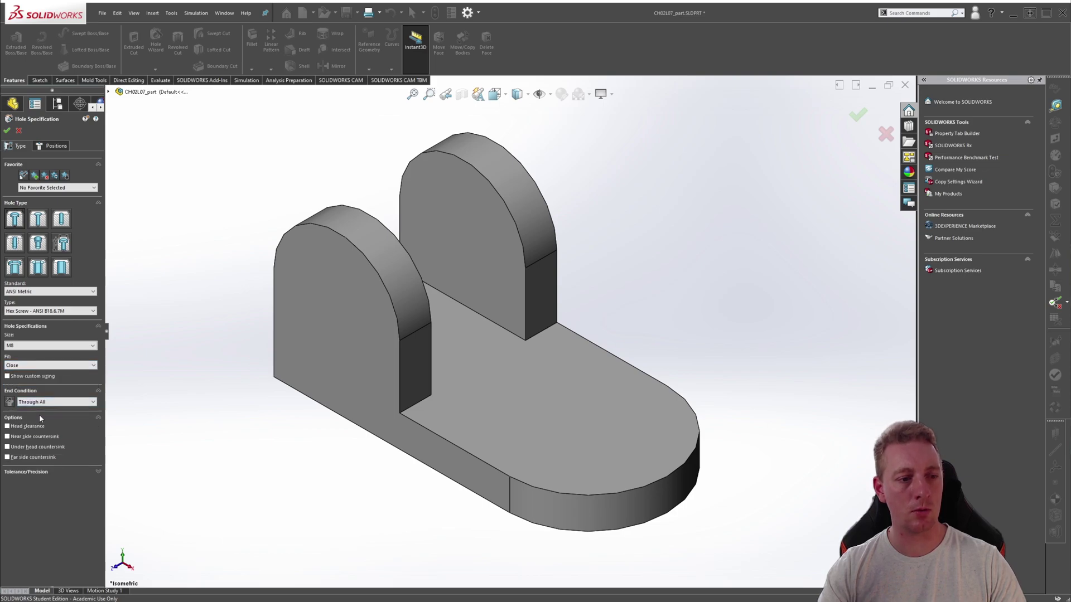
{"action": "left_click", "coordinate": [18, 365]}
{"action": "left_click", "coordinate": [22, 382]}
Check the custom sizing and tolerance options, leave both collapsed, and proceed to hole positioning
{"action": "left_click", "coordinate": [8, 377]}
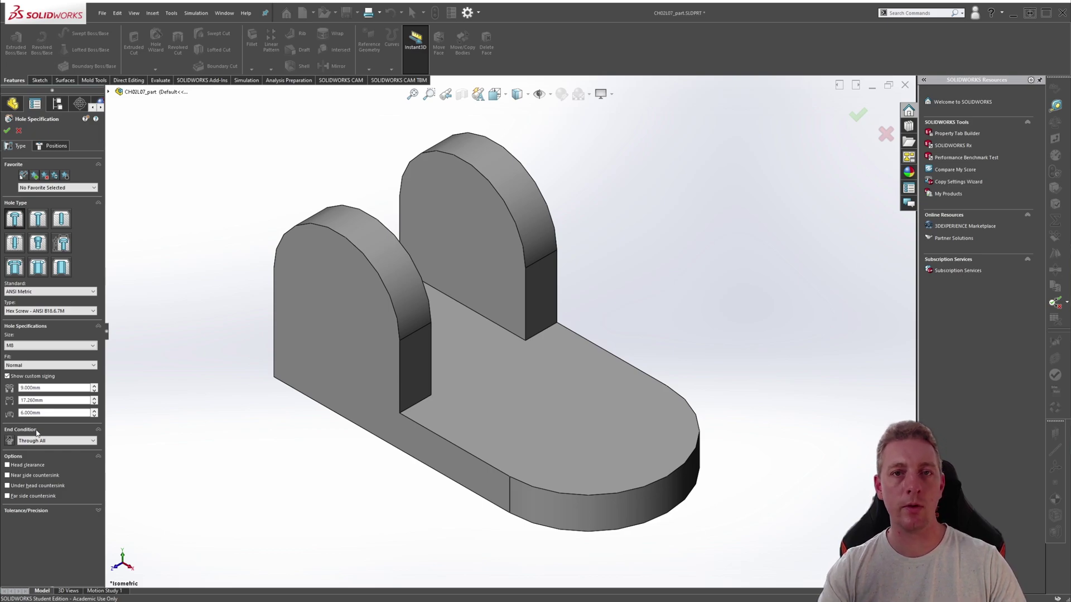
{"action": "left_click", "coordinate": [8, 377]}
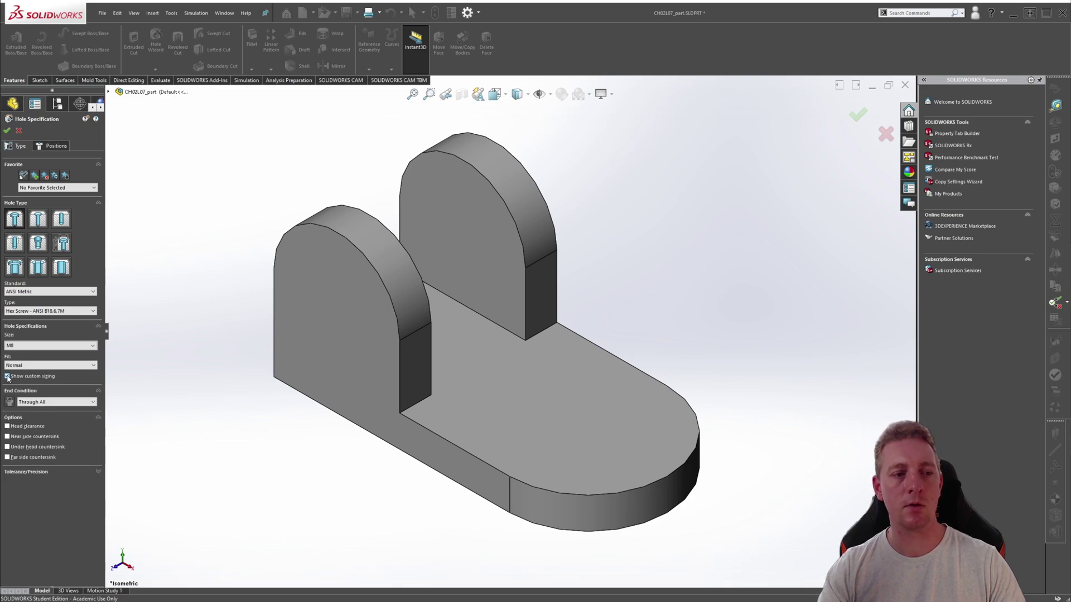
{"action": "left_click", "coordinate": [46, 472]}
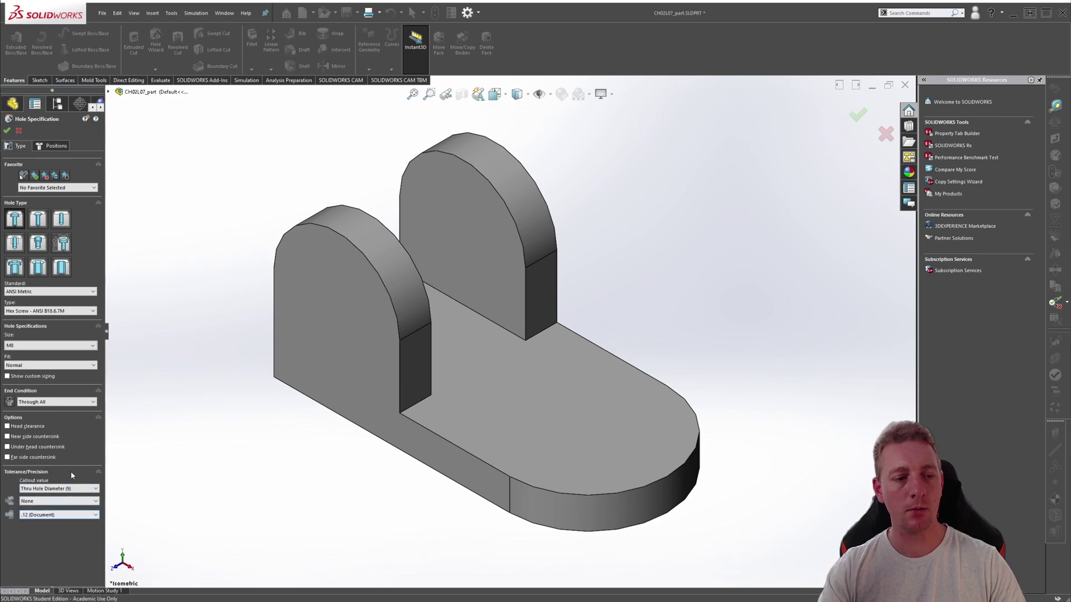
{"action": "left_click", "coordinate": [44, 472]}
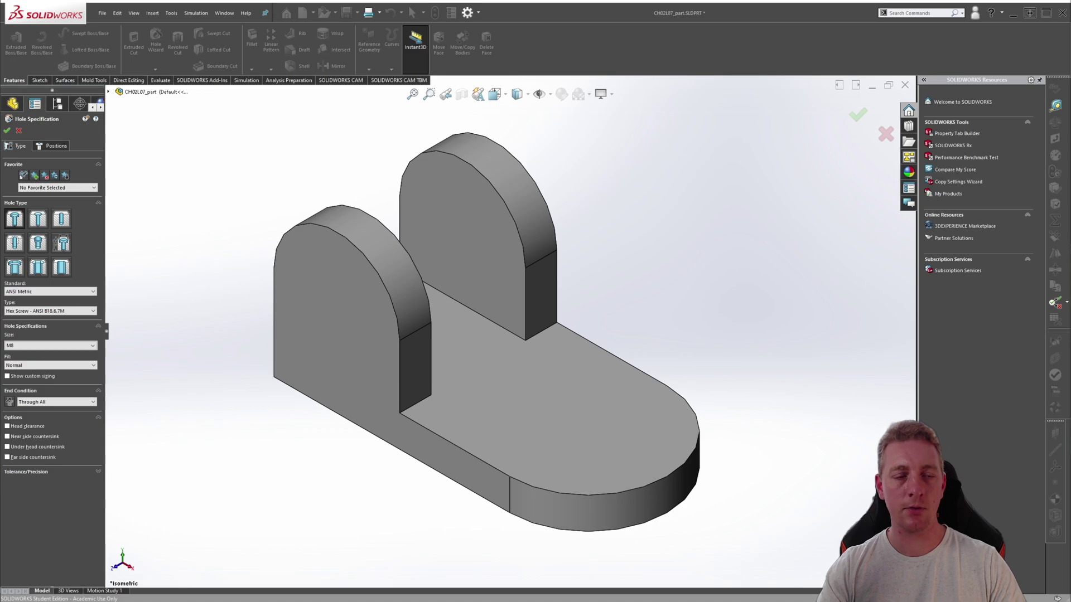
{"action": "left_click", "coordinate": [51, 146]}
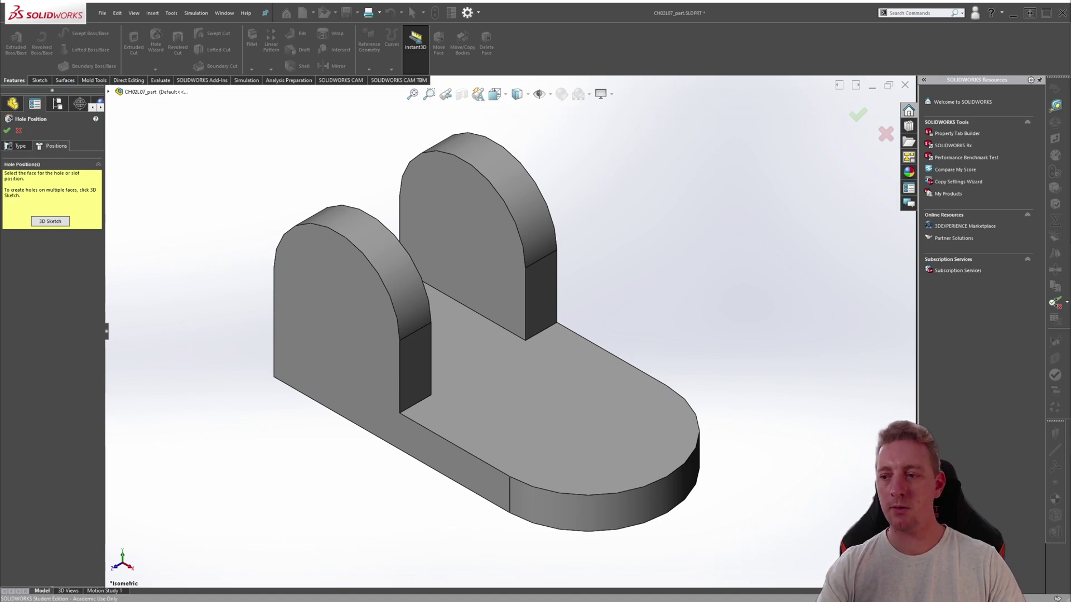
{"action": "left_click", "coordinate": [599, 427]}
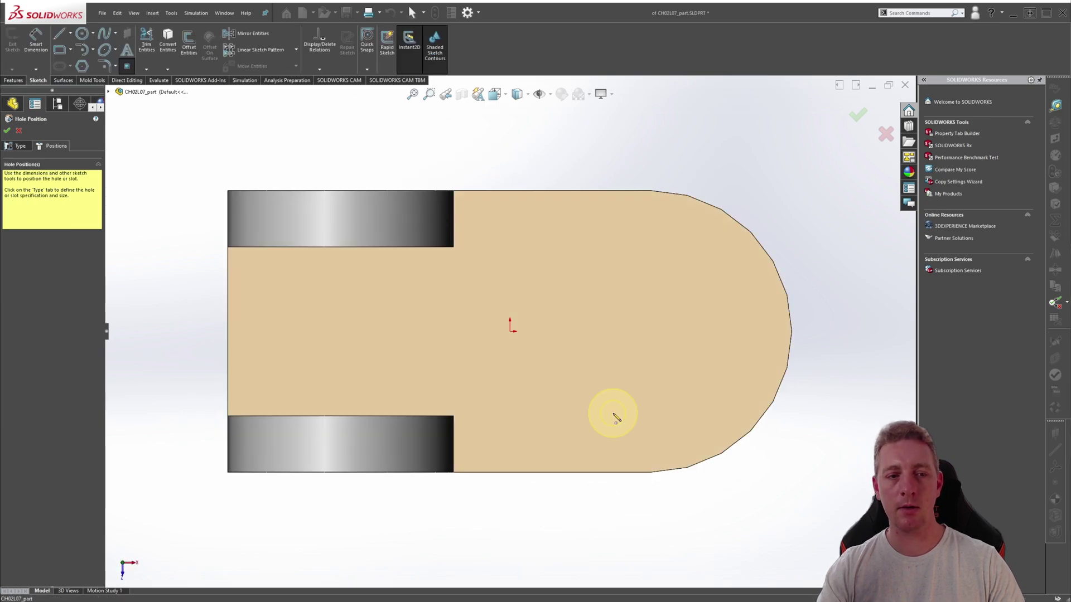
{"action": "left_click", "coordinate": [597, 339]}
{"action": "left_click", "coordinate": [614, 332]}
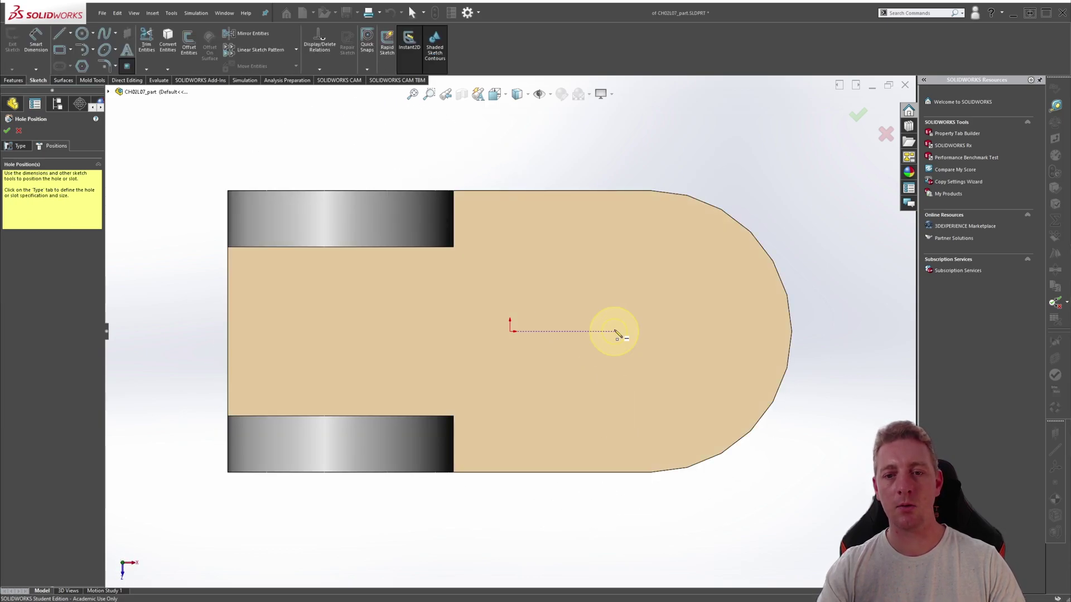
{"action": "left_click", "coordinate": [127, 68]}
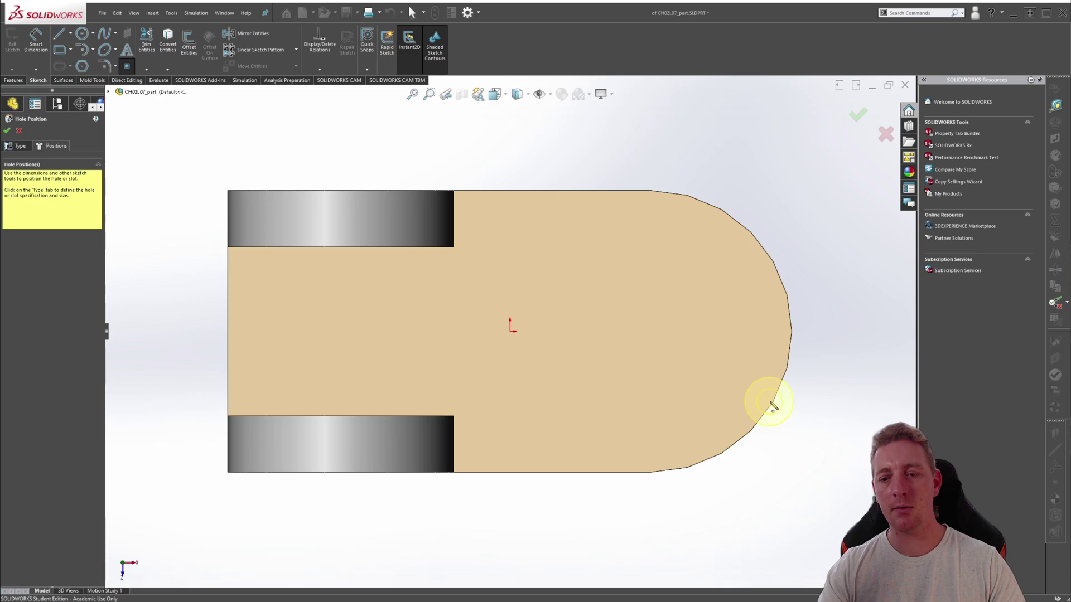
{"action": "mouse_move", "coordinate": [774, 408]}
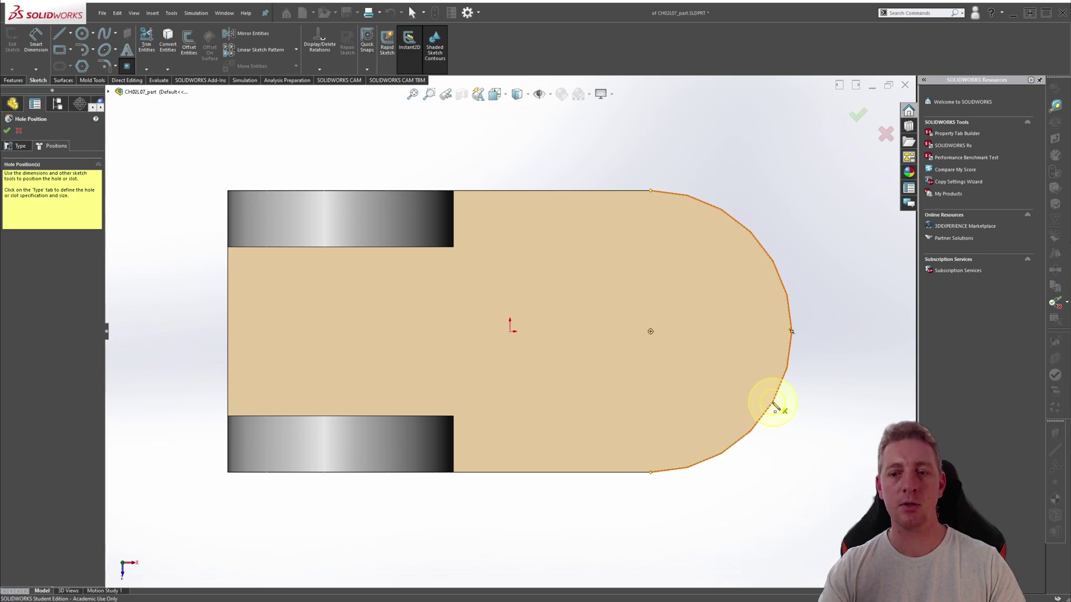
Place the hole point on the arc centre of the base's rounded end
{"action": "left_click", "coordinate": [650, 331]}
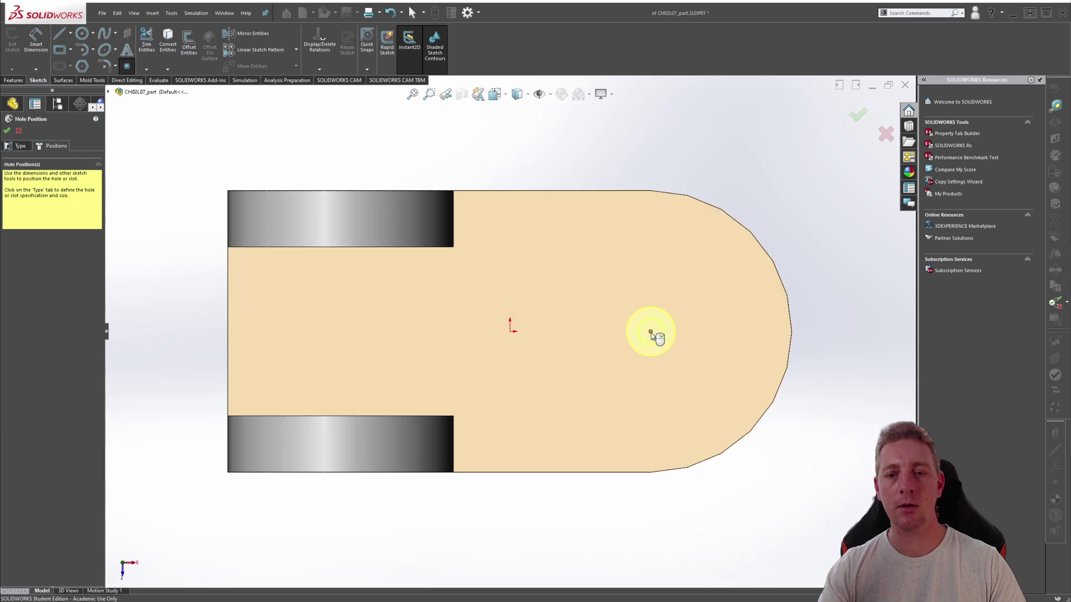
{"action": "left_click", "coordinate": [684, 363]}
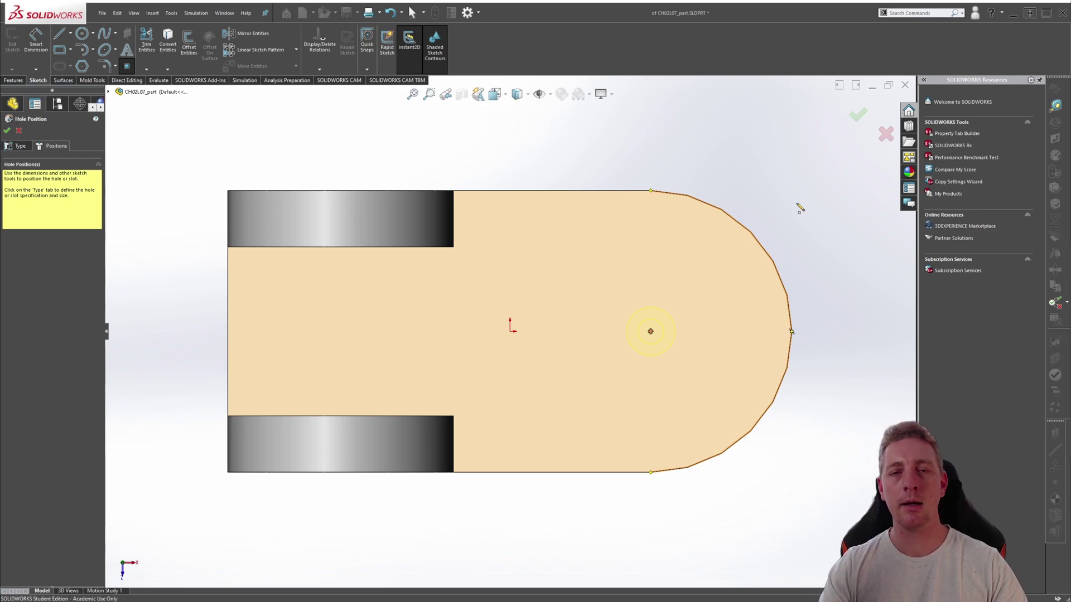
Create the M8 counterbore hole and show the part in isometric view with nothing selected
{"action": "left_click", "coordinate": [858, 117]}
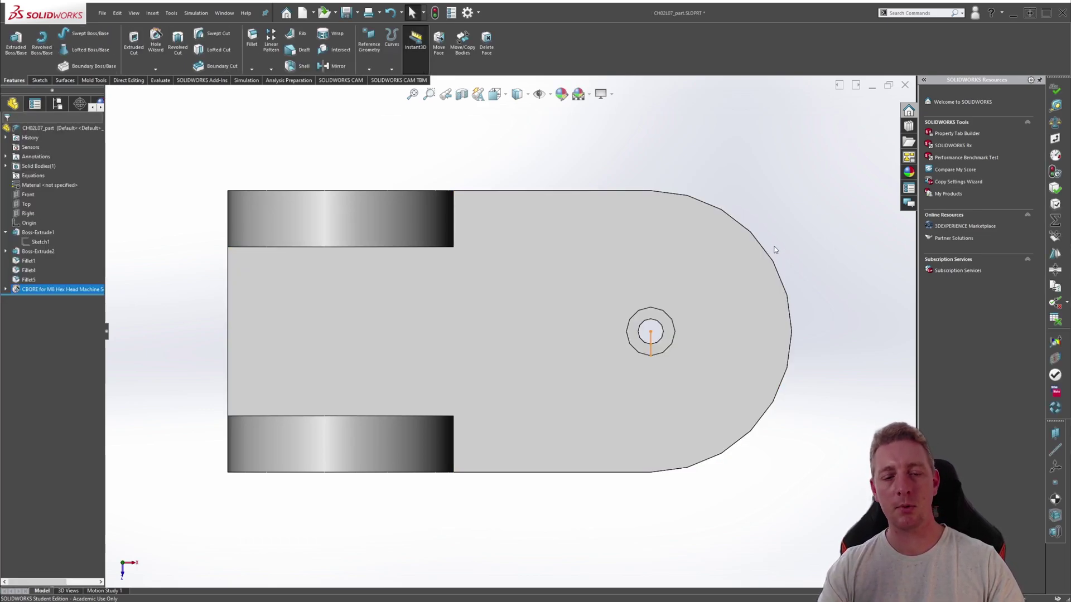
{"action": "key", "text": "ctrl+7"}
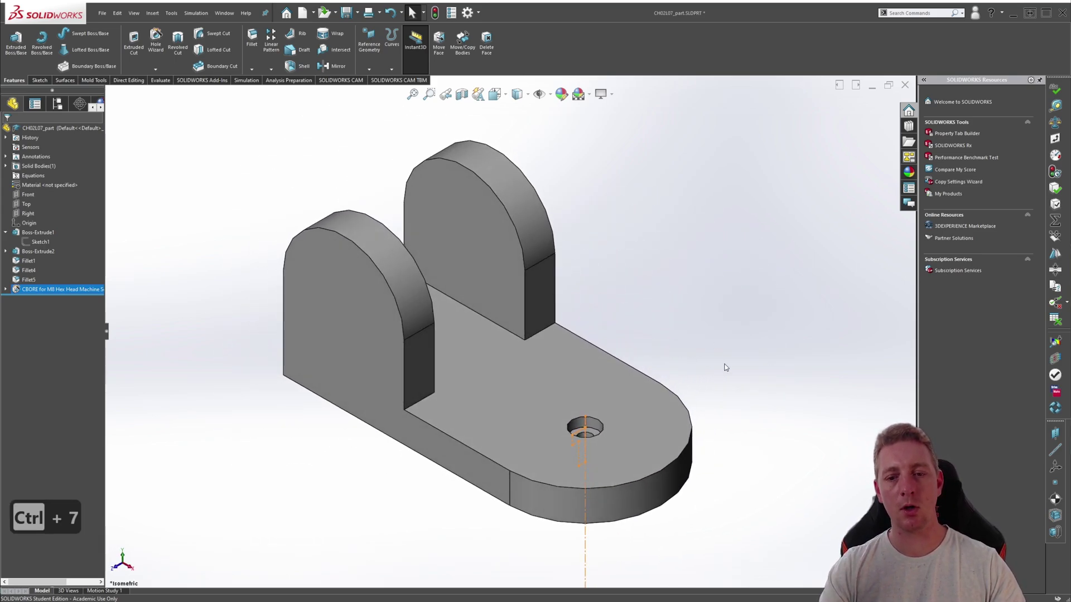
{"action": "left_click", "coordinate": [750, 329]}
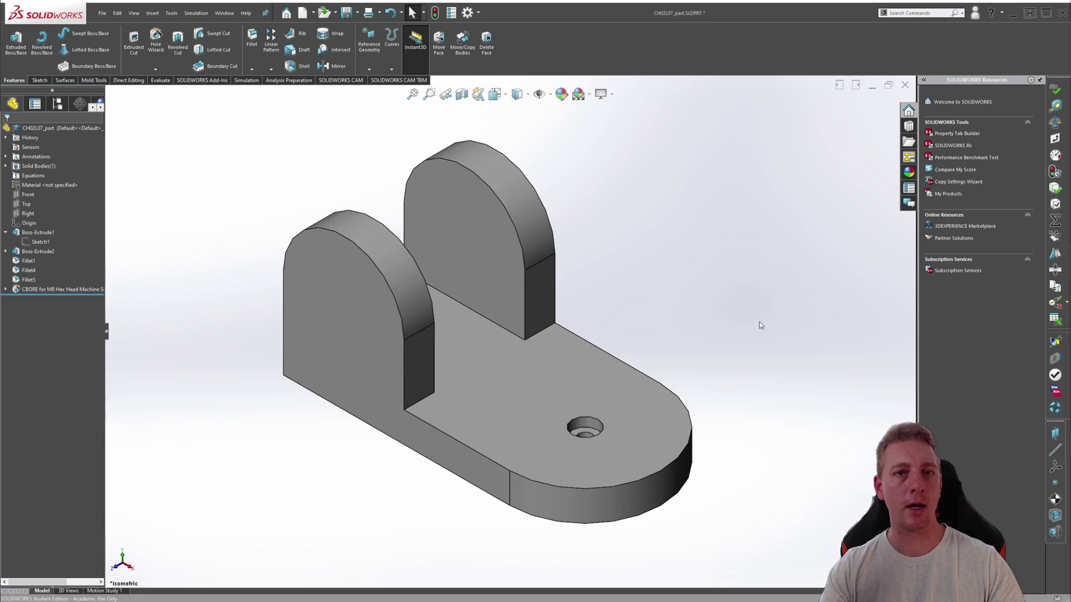
Expand the CBORE for M8 Hex Head Machine Screw1 feature and inspect Sketch4 and Sketch3
{"action": "left_click", "coordinate": [5, 291]}
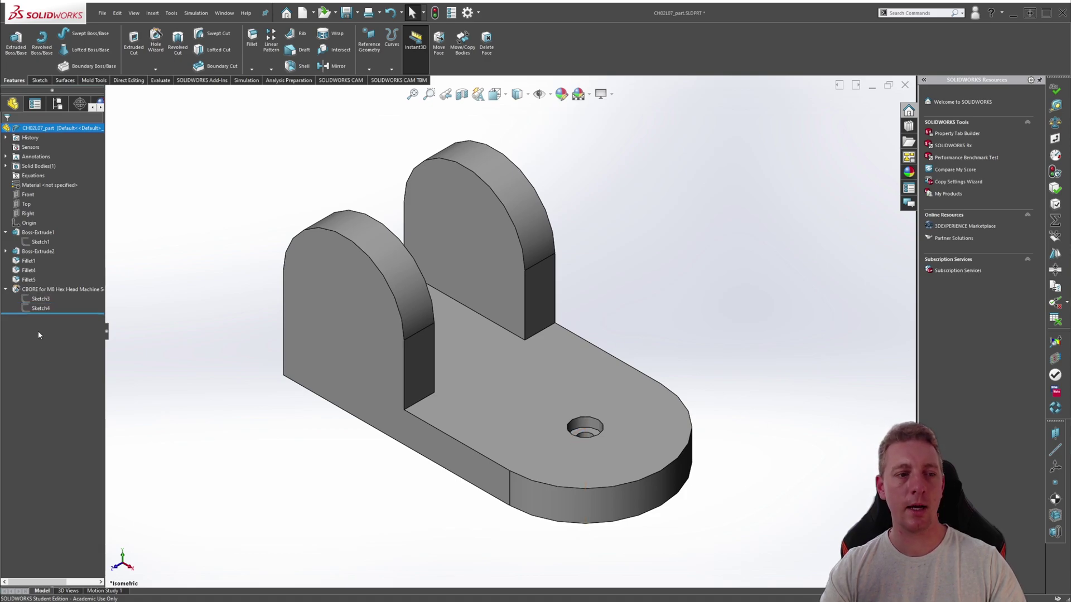
{"action": "left_click", "coordinate": [26, 310]}
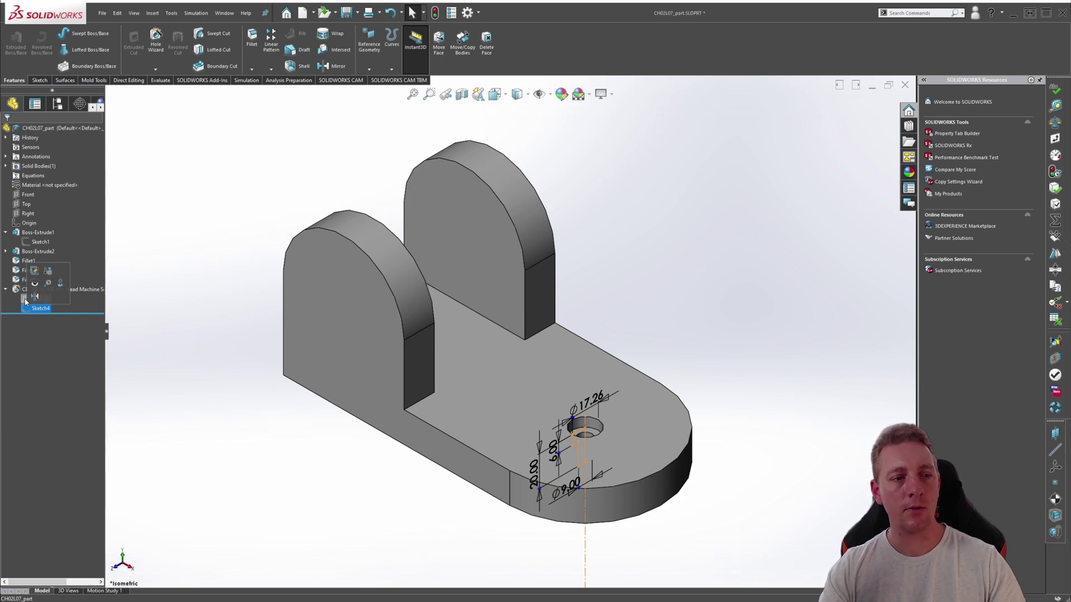
{"action": "left_click", "coordinate": [25, 300]}
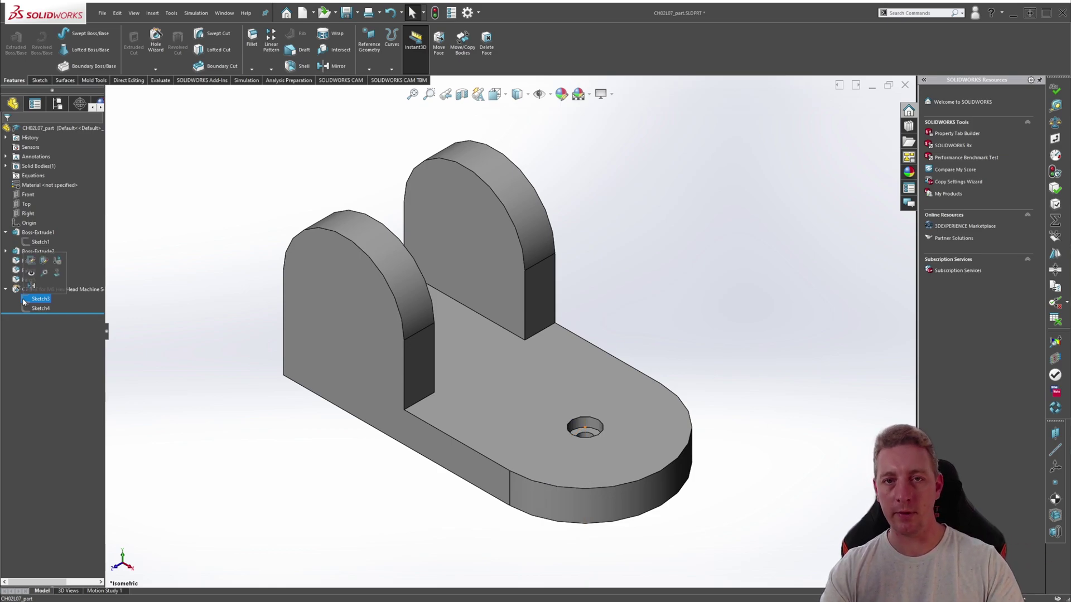
{"action": "left_click", "coordinate": [179, 362]}
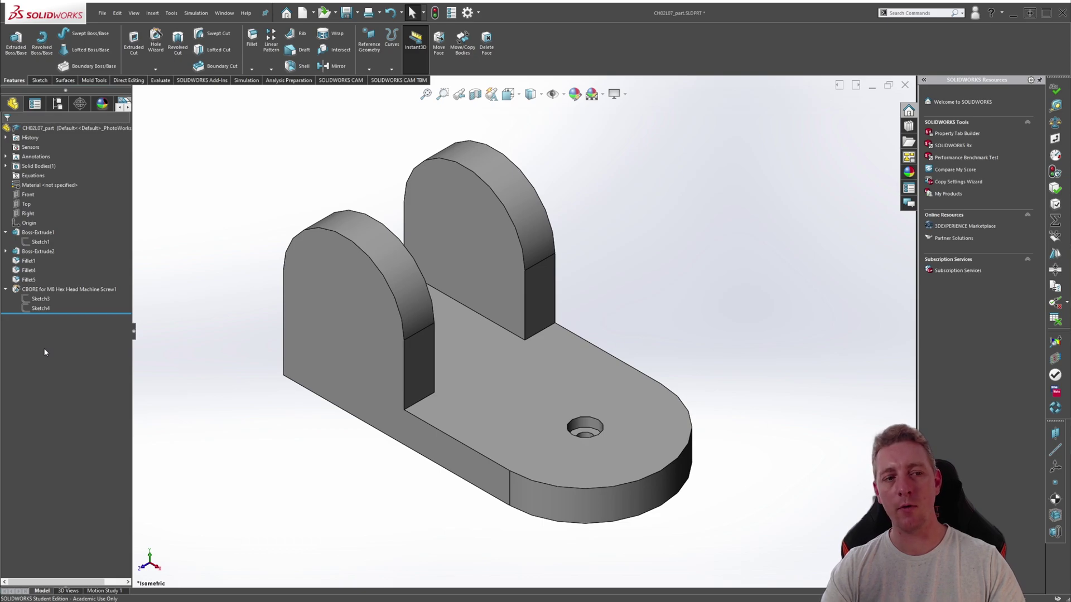
{"action": "left_click", "coordinate": [25, 291]}
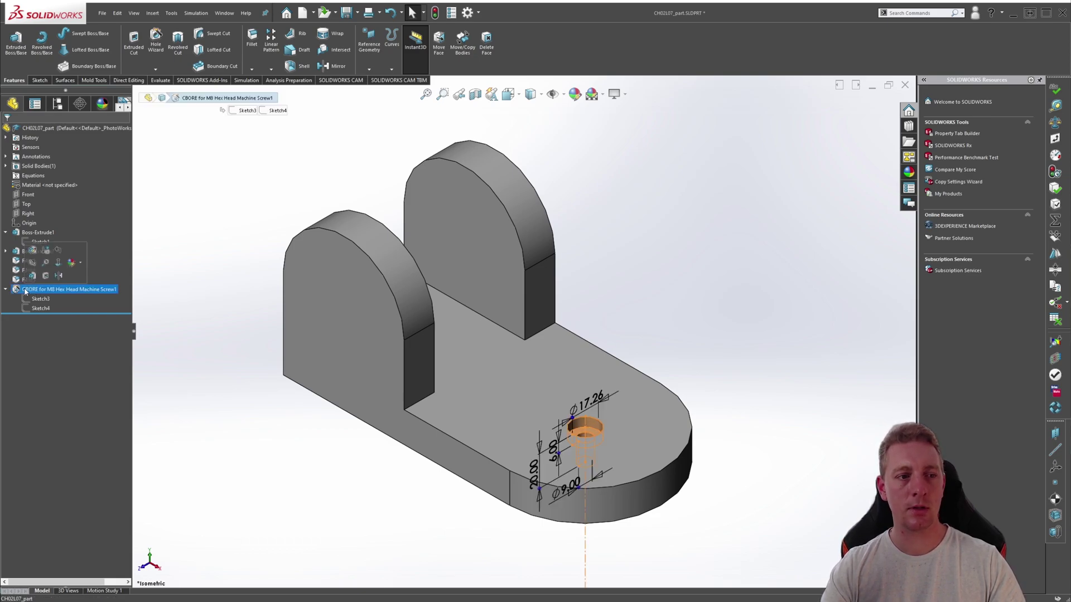
{"action": "left_click", "coordinate": [31, 251]}
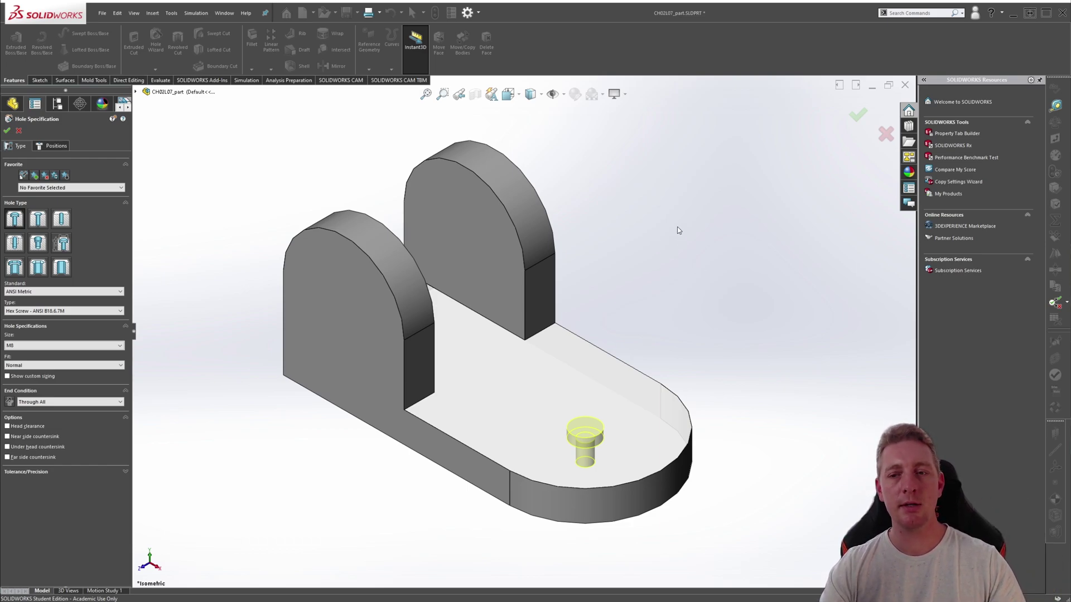
{"action": "left_click", "coordinate": [857, 114]}
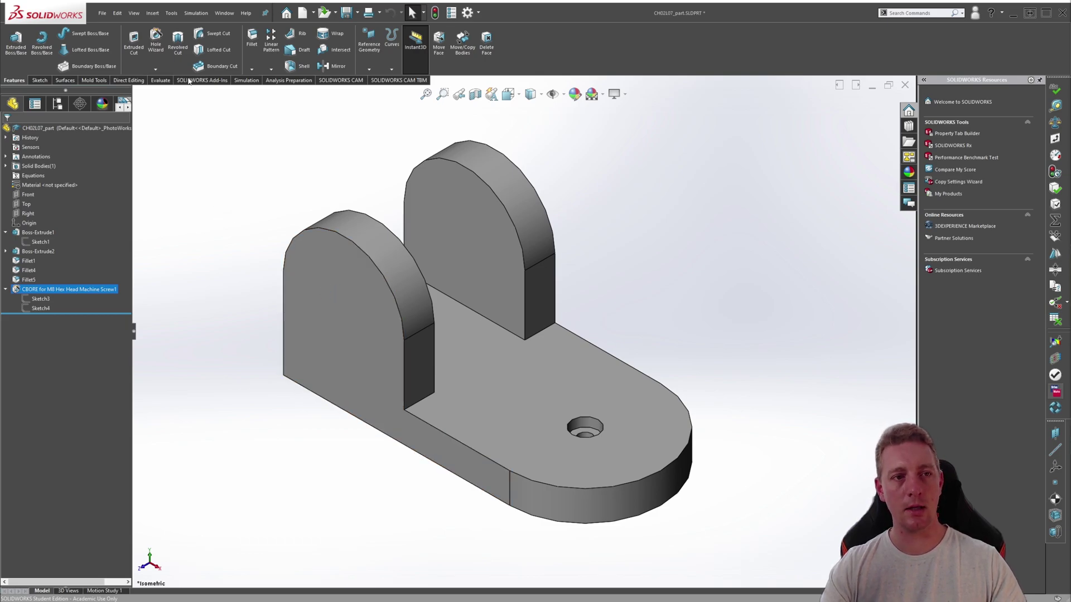
Start a new straight Hole Wizard hole with Drill sizes type, Ø7.0, Through All
{"action": "left_click", "coordinate": [156, 41]}
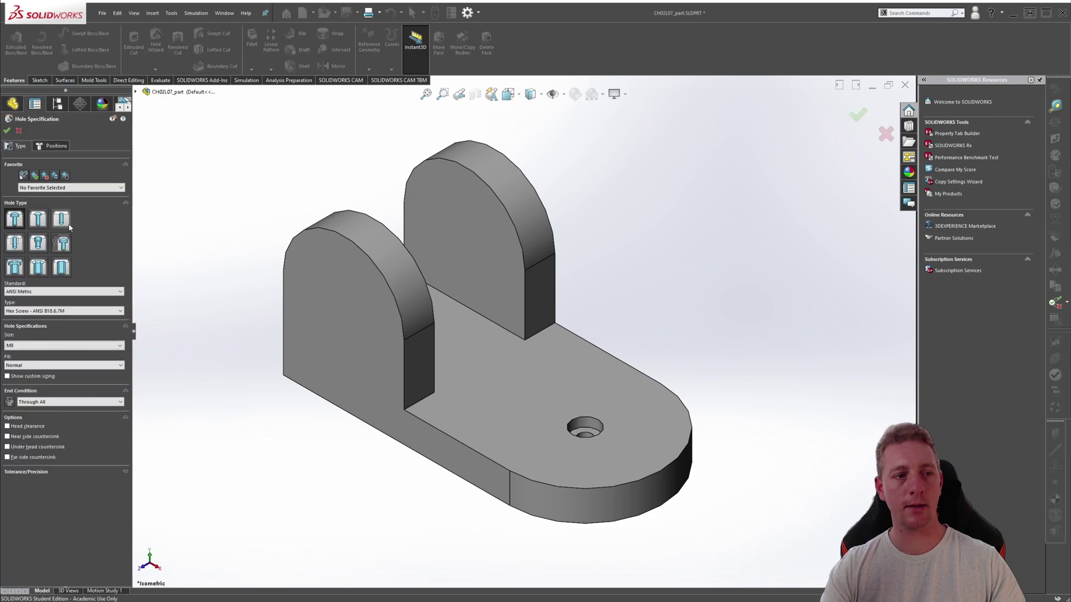
{"action": "left_click", "coordinate": [62, 220]}
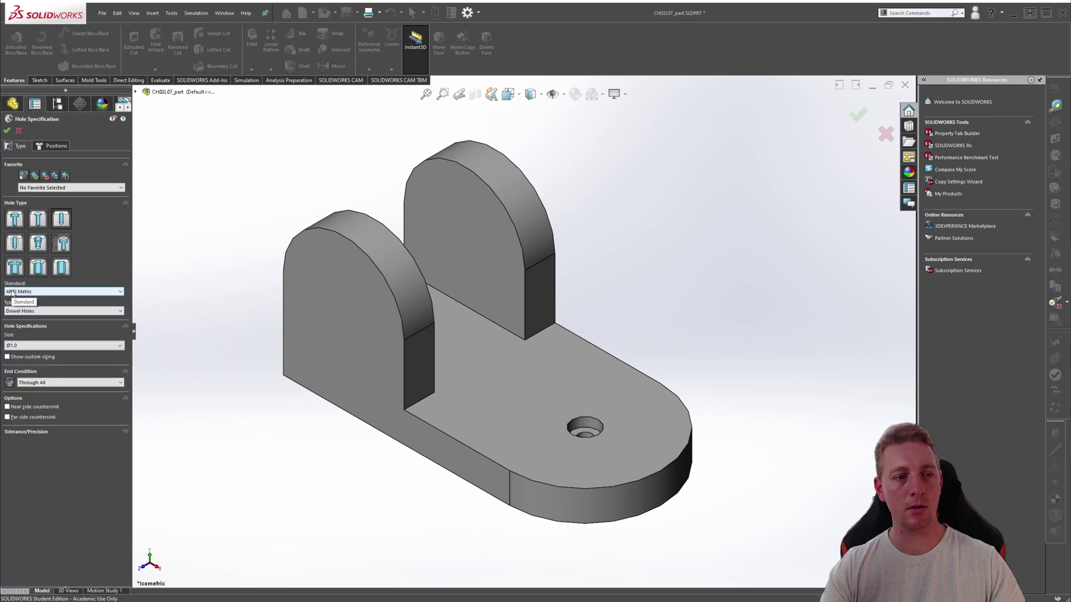
{"action": "left_click", "coordinate": [17, 310]}
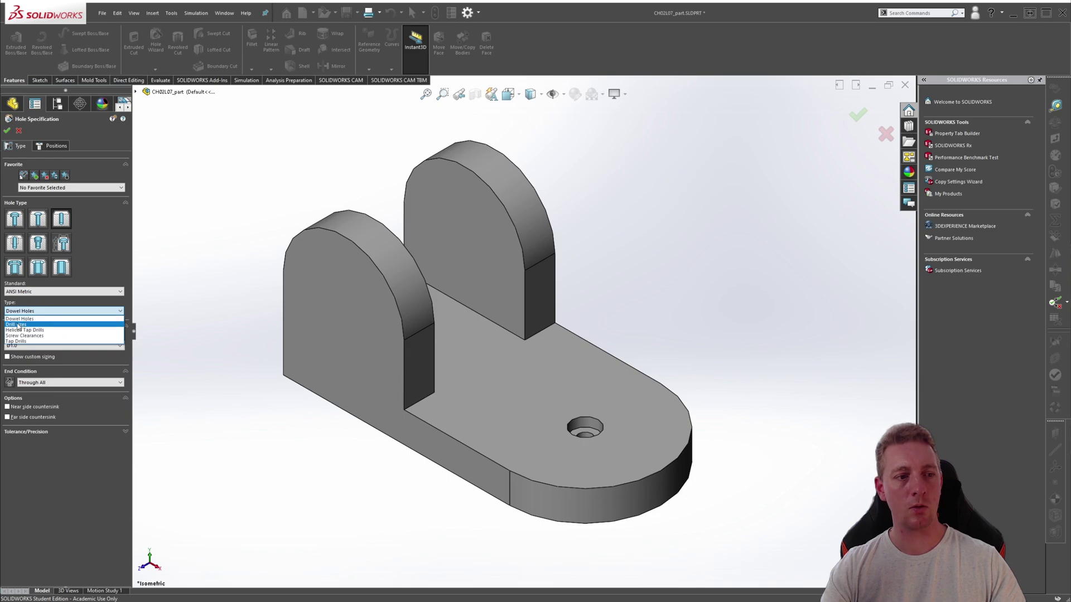
{"action": "left_click", "coordinate": [18, 326]}
{"action": "left_click", "coordinate": [22, 346]}
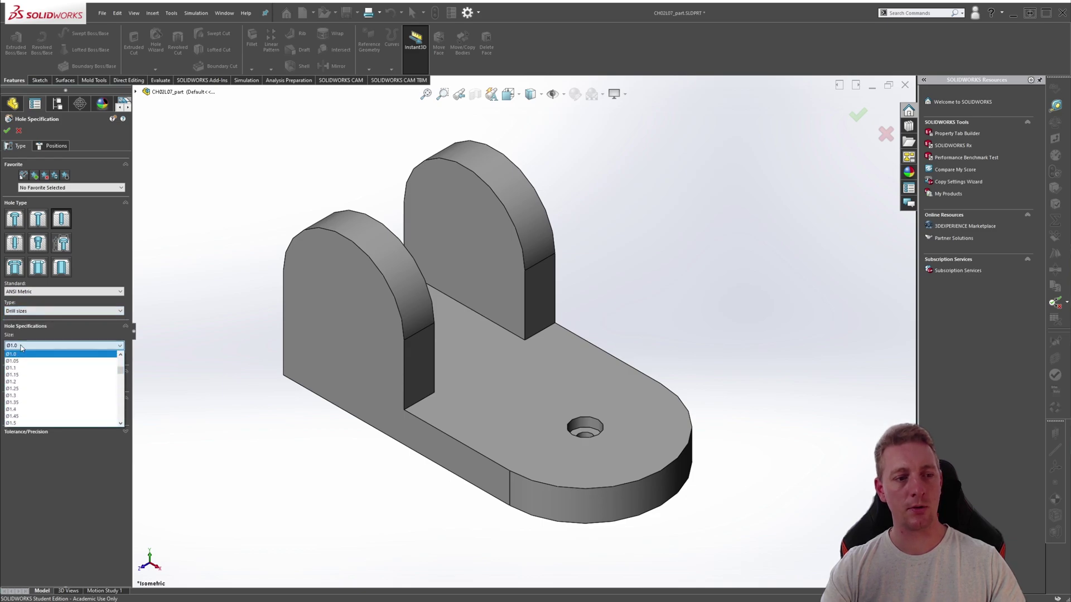
{"action": "scroll", "coordinate": [75, 387], "scroll_direction": "down", "scroll_amount": 5}
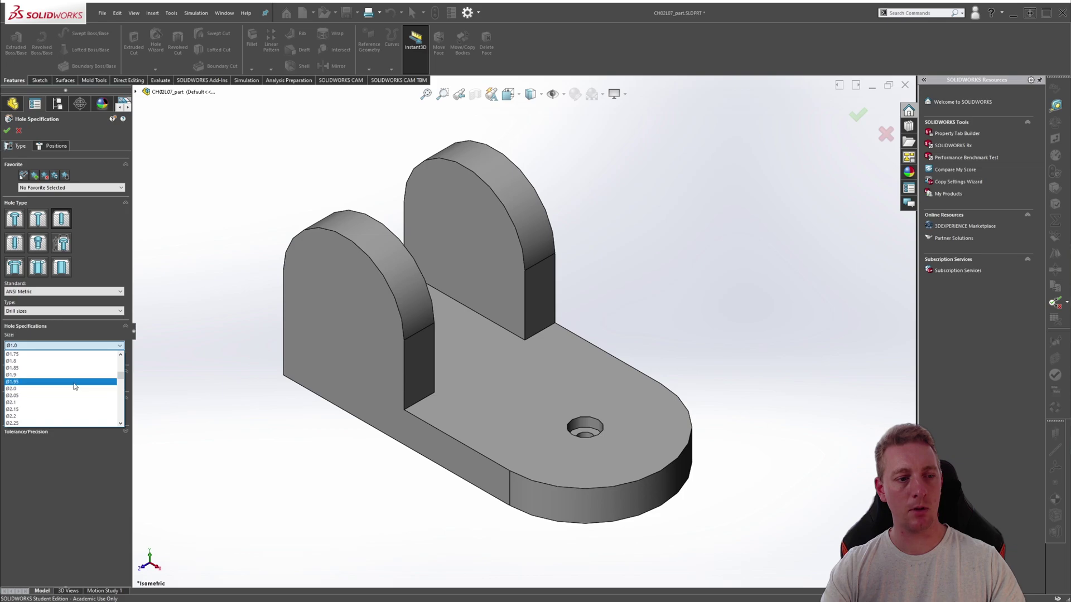
{"action": "scroll", "coordinate": [74, 387], "scroll_direction": "down", "scroll_amount": 15}
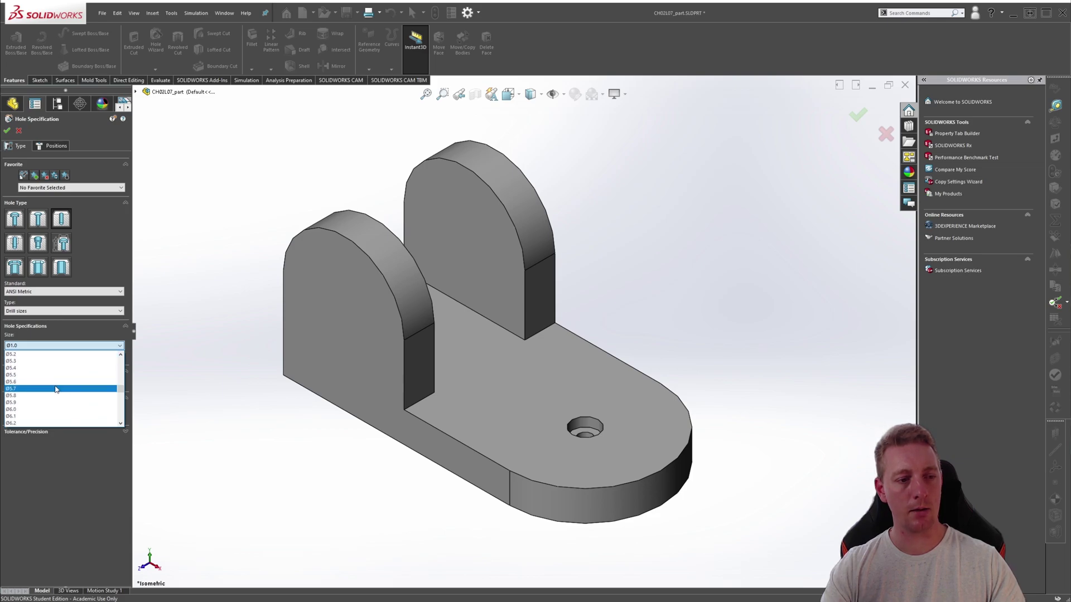
{"action": "scroll", "coordinate": [48, 384], "scroll_direction": "down", "scroll_amount": 5}
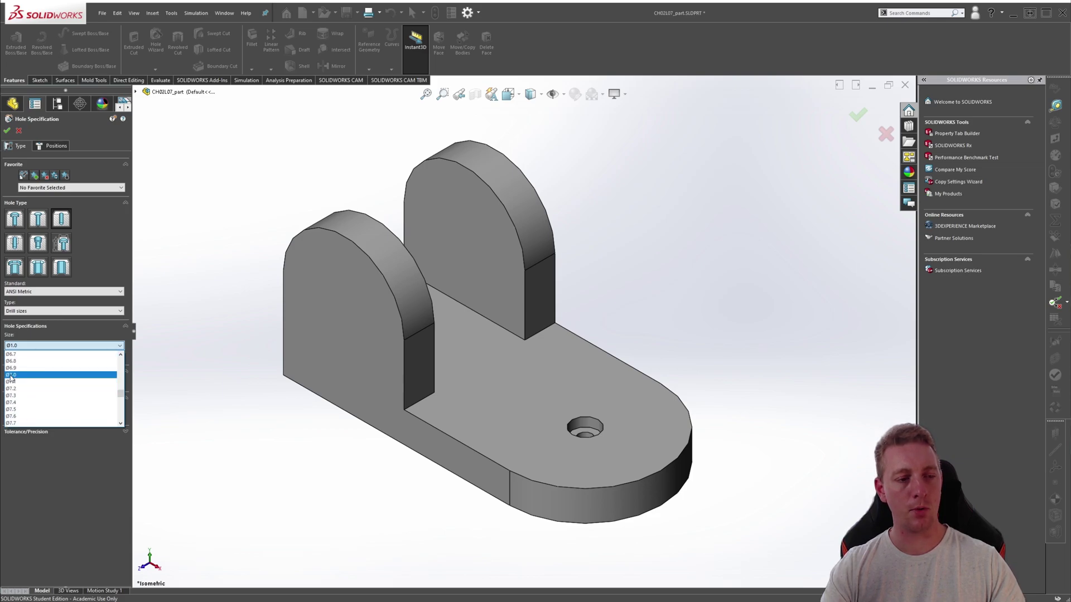
{"action": "left_click", "coordinate": [11, 375]}
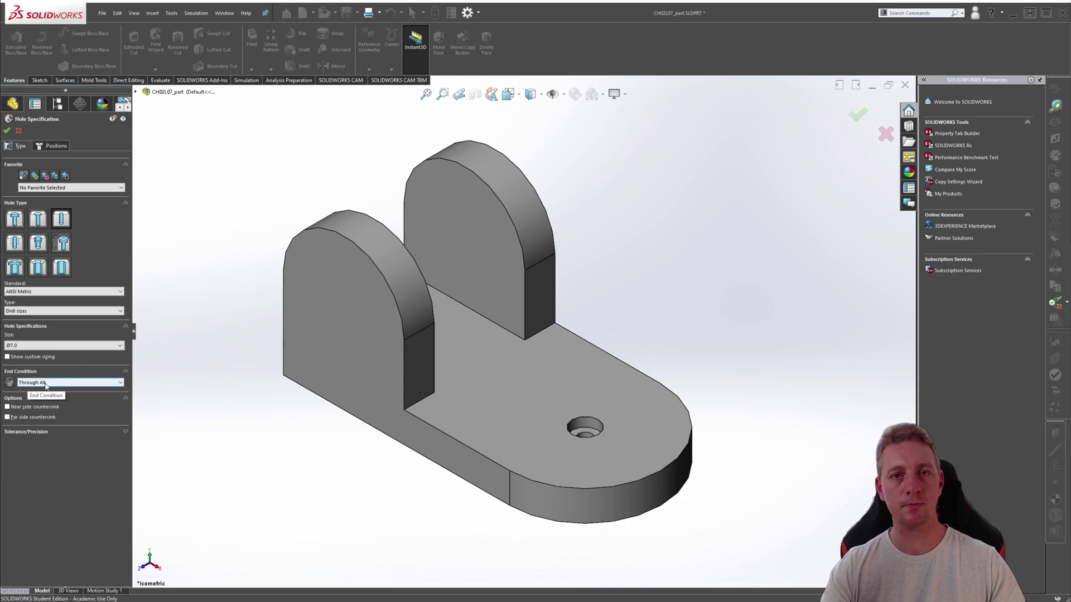
Place the Ø7.0 hole point at the arc centre on the upright lug's outer face
{"action": "left_click", "coordinate": [53, 146]}
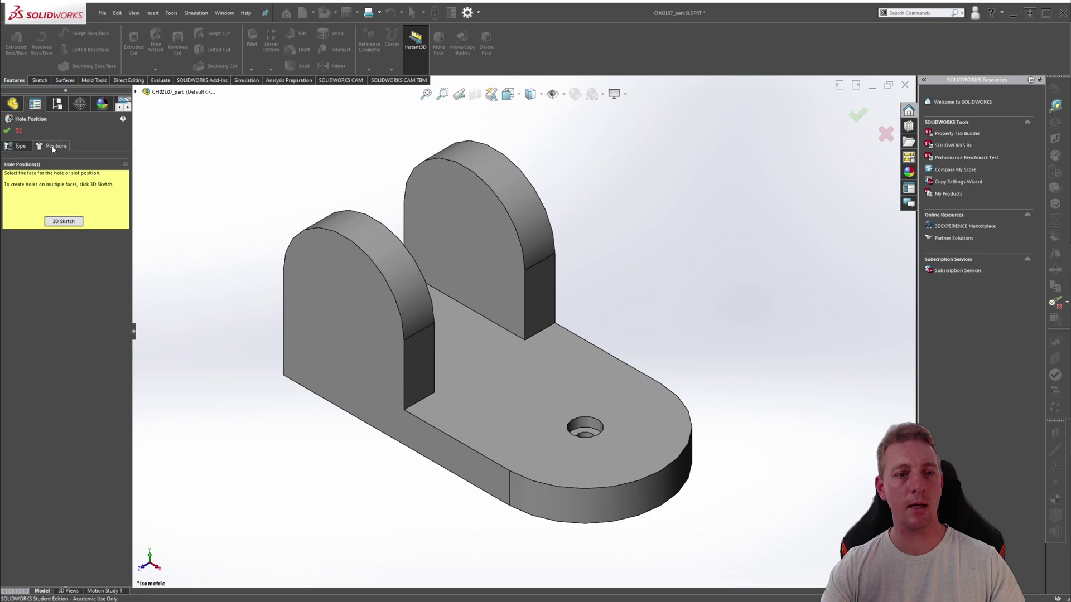
{"action": "left_click", "coordinate": [328, 290]}
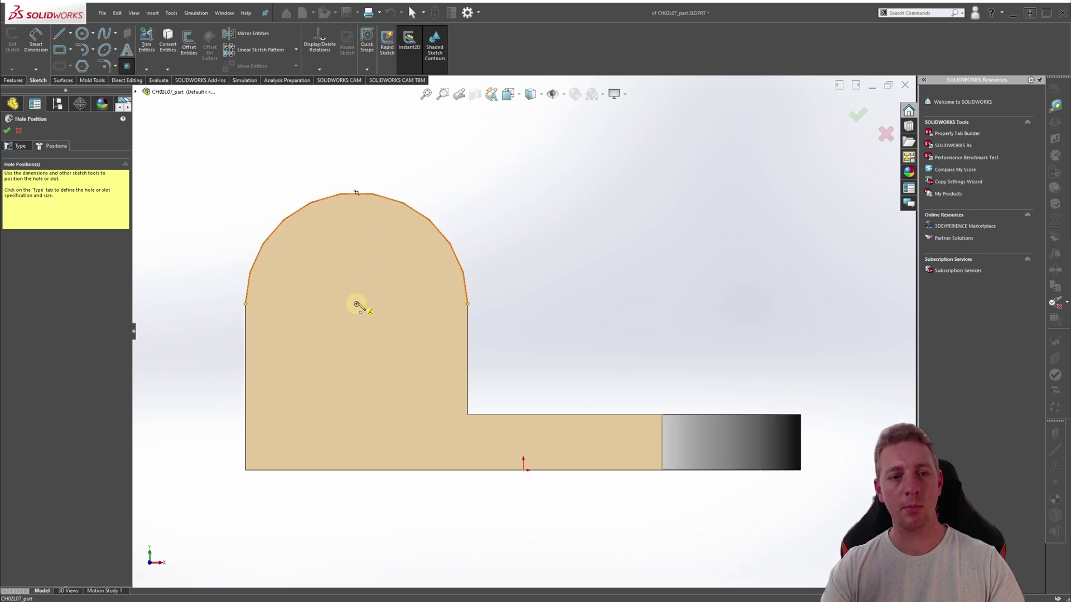
{"action": "left_click", "coordinate": [357, 305]}
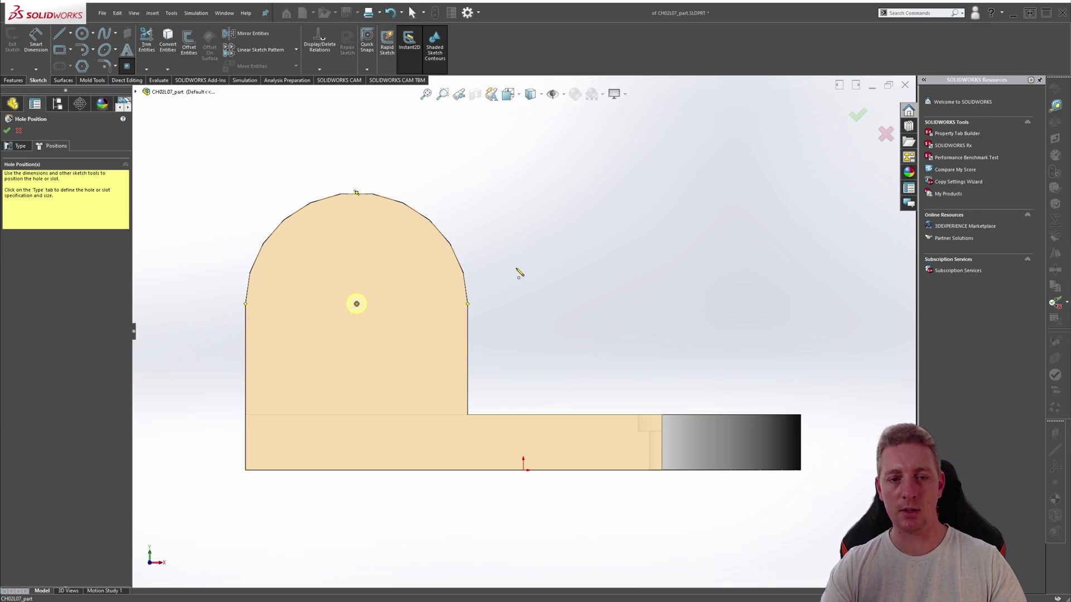
{"action": "middle_click_drag", "start_coordinate": [580, 289], "coordinate": [535, 352]}
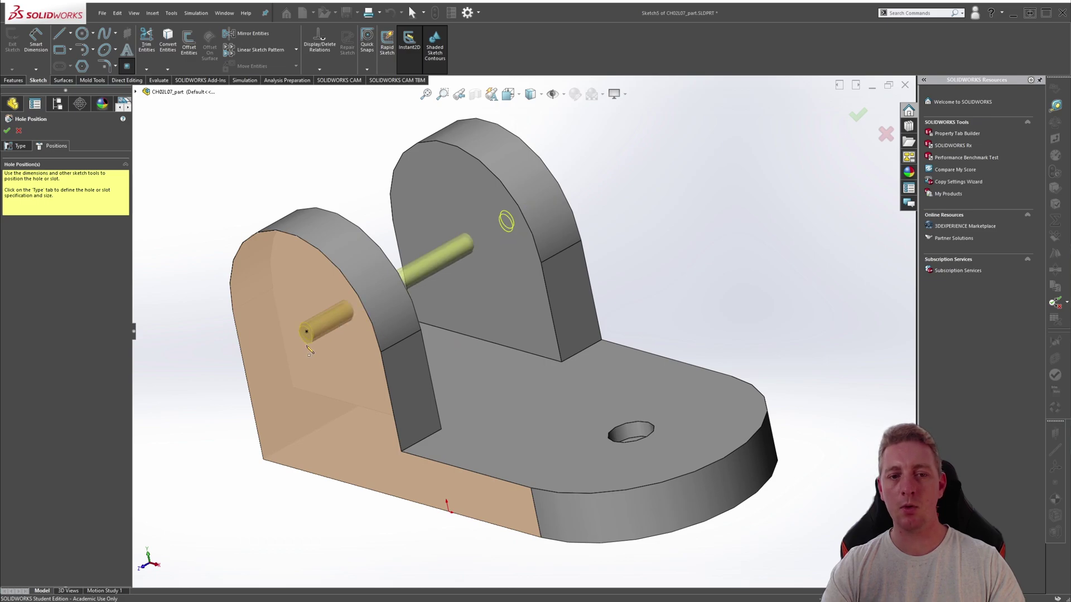
{"action": "middle_click_drag", "start_coordinate": [769, 246], "coordinate": [729, 249]}
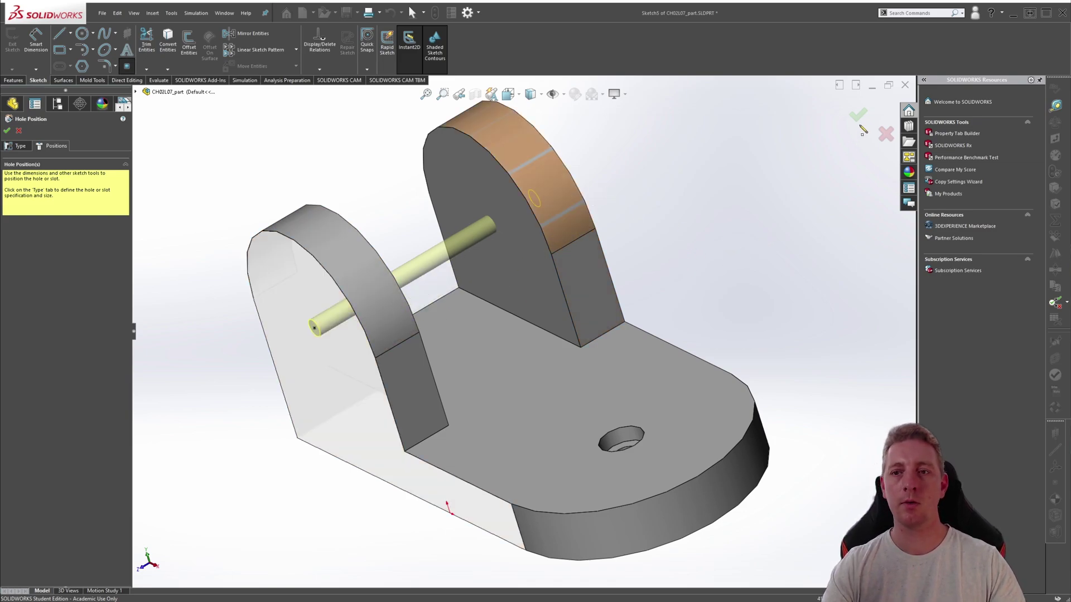
Create Ø7.0 (7) Diameter Hole1 through both uprights and return to isometric view
{"action": "left_click", "coordinate": [858, 115]}
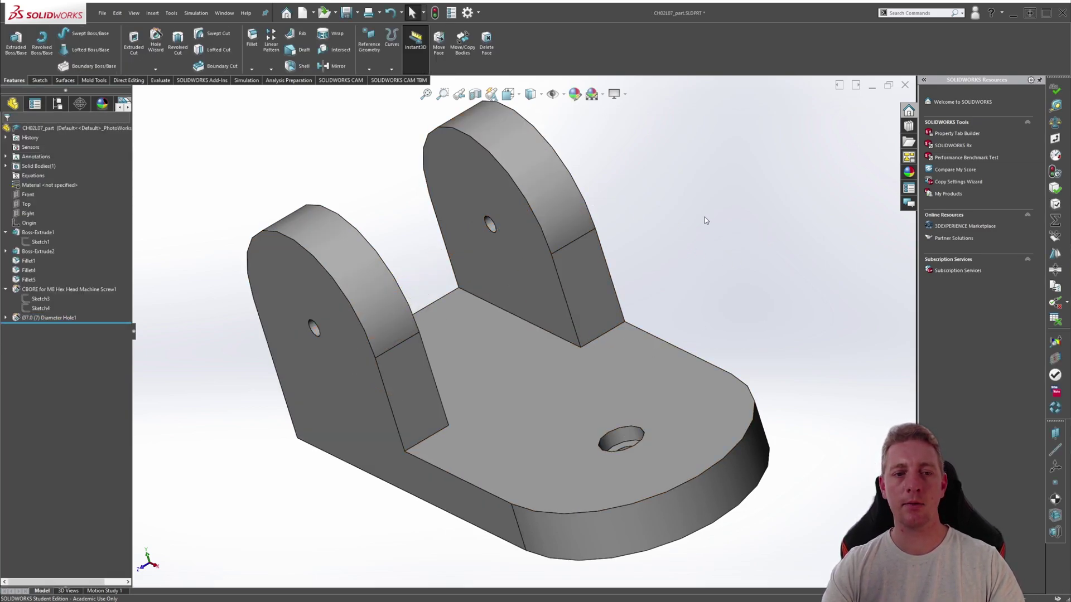
{"action": "middle_click_drag", "start_coordinate": [705, 220], "coordinate": [562, 290]}
{"action": "key", "text": "ctrl+7"}
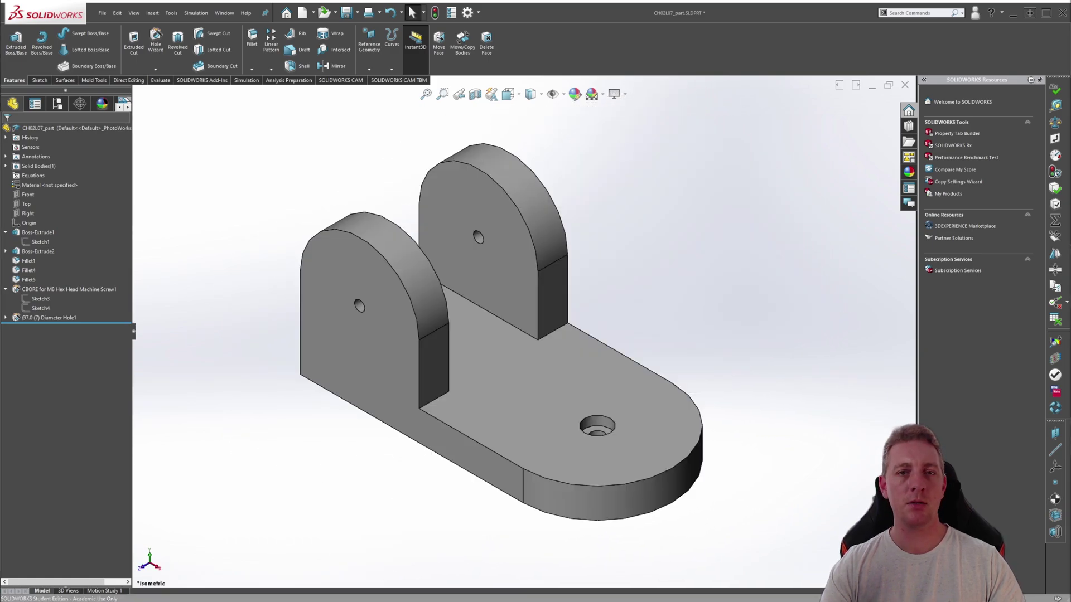